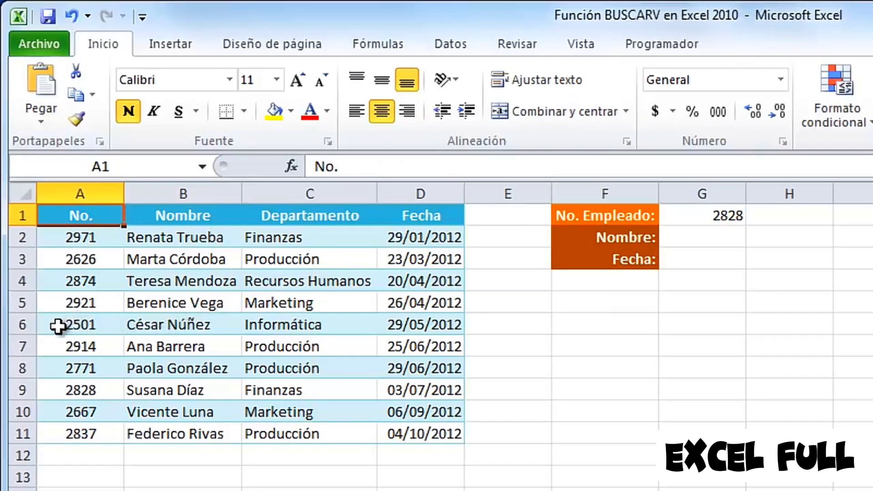
# Review the Nombre, Departamento and Fecha column headers and the employee number lookup cell G1.
pyautogui.click(171, 219)
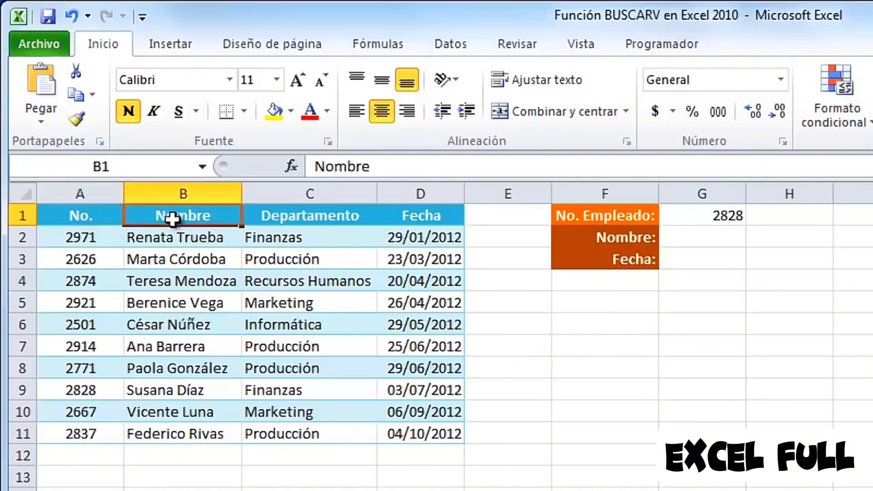
pyautogui.click(331, 225)
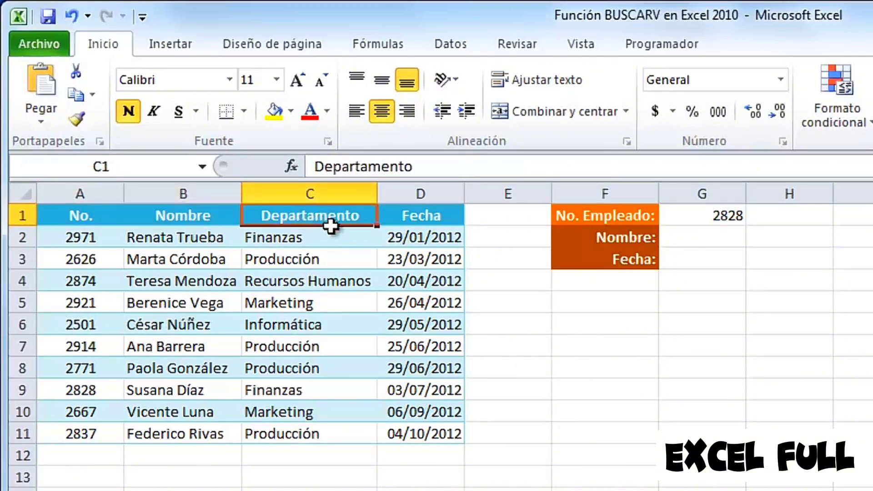
pyautogui.click(416, 224)
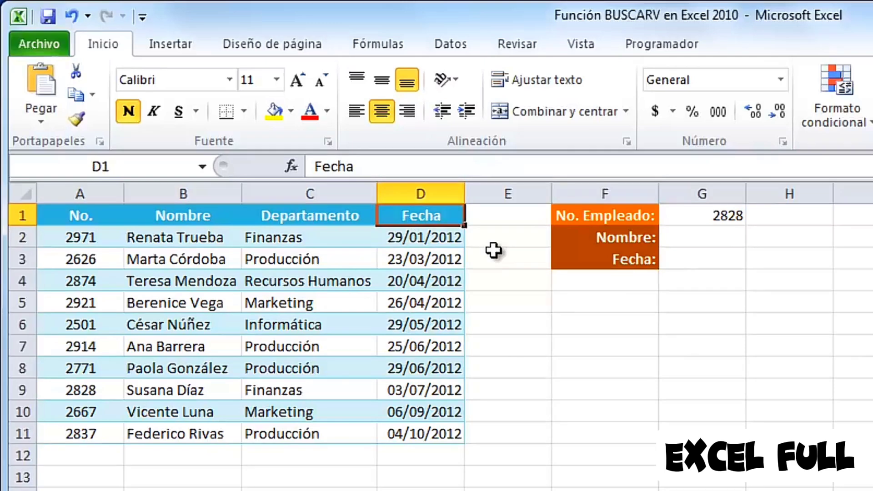
pyautogui.click(211, 219)
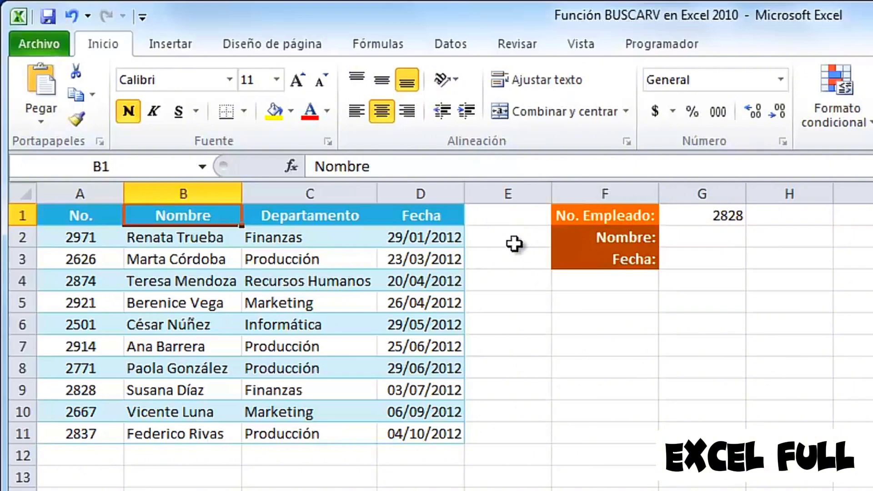
pyautogui.click(701, 218)
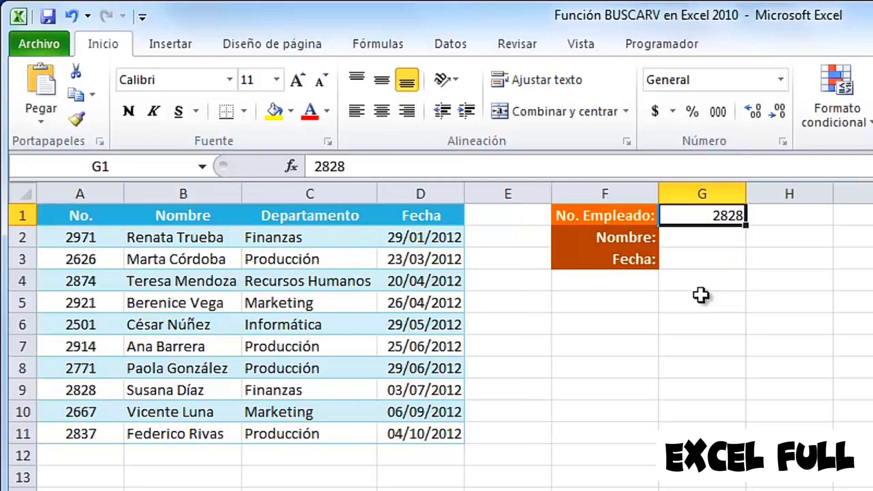
# Start a BUSCARV formula in G2 with its function arguments Valor_buscado set to G1 and Matriz_buscar_en set to A2:D11.
pyautogui.click(699, 240)
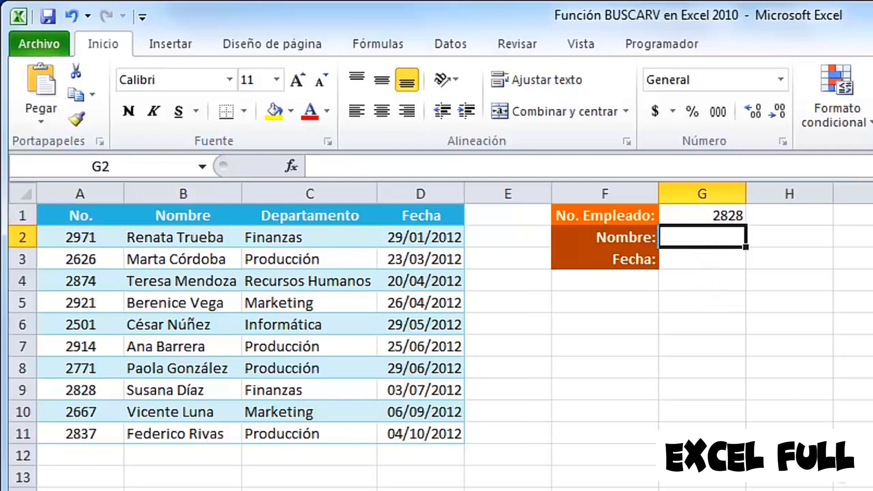
pyautogui.write('=BUSCAR')
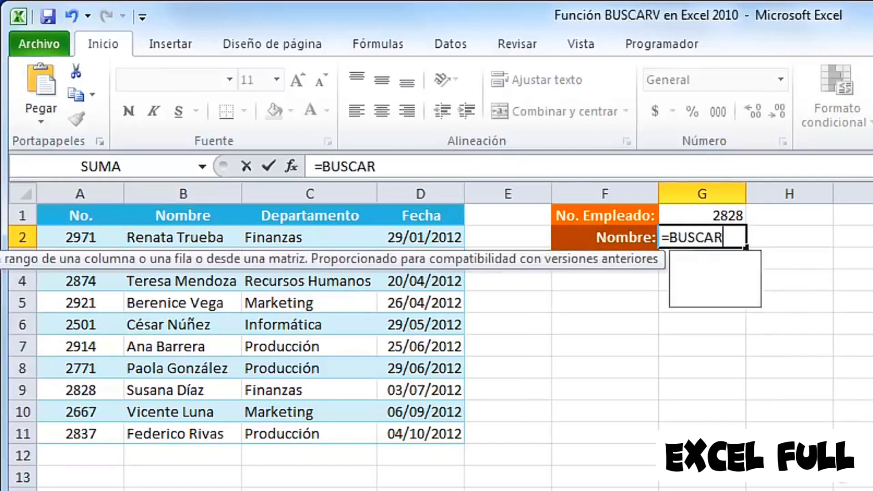
pyautogui.write('V(')
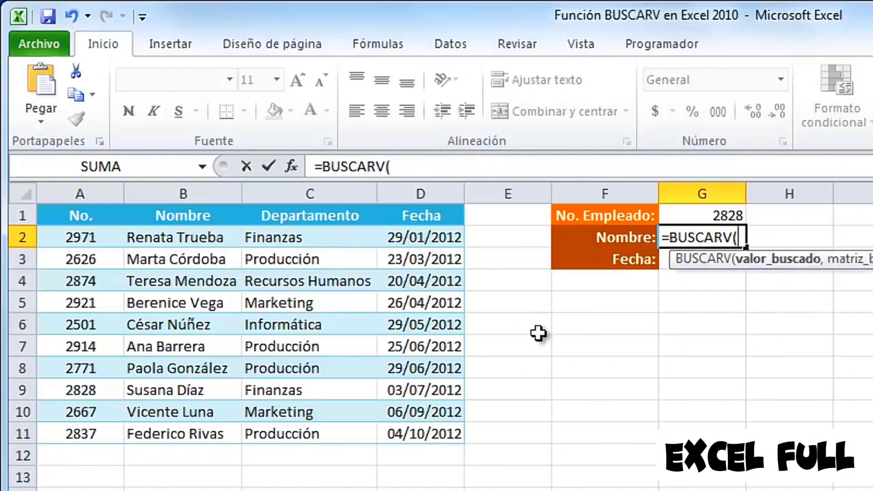
pyautogui.click(292, 167)
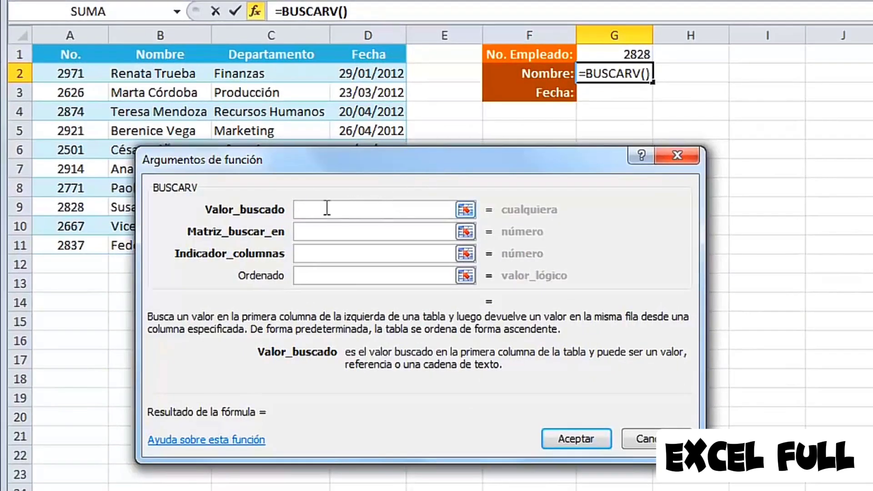
pyautogui.click(627, 54)
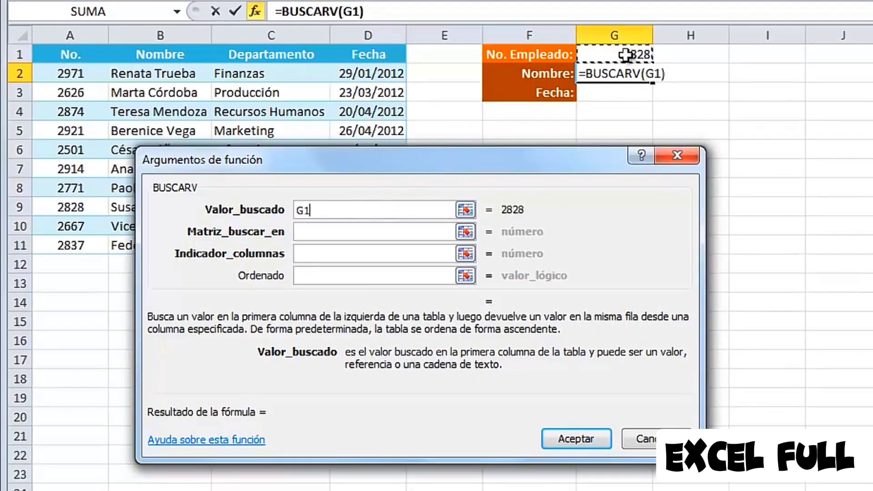
pyautogui.click(315, 230)
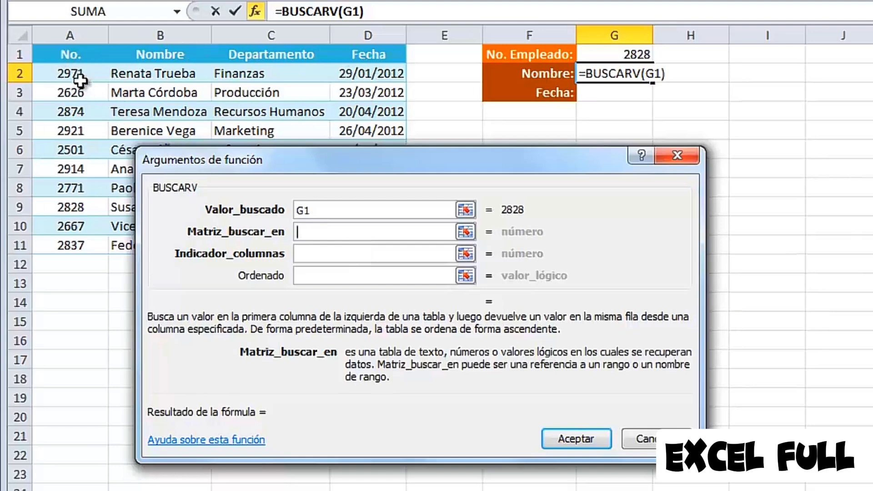
pyautogui.moveTo(71, 73); pyautogui.dragTo(348, 246)
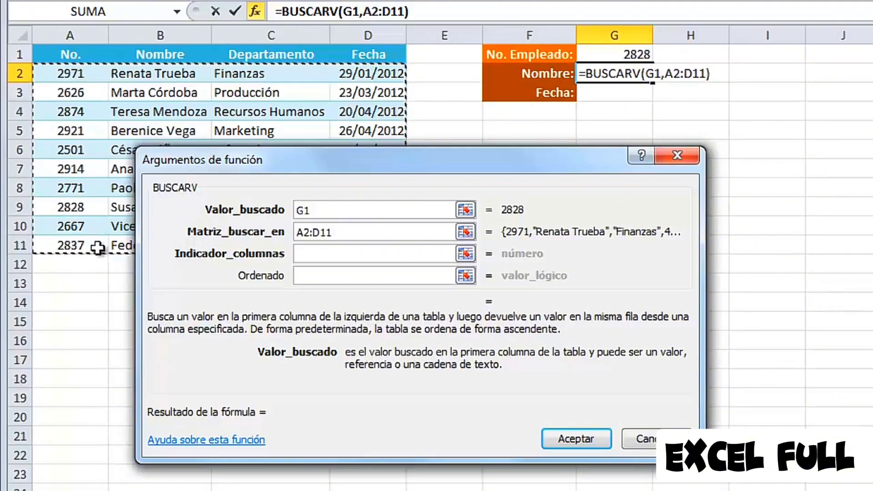
# Complete the BUSCARV formula in G2 with Indicador_columnas 2 and Ordenado FALSO.
pyautogui.click(316, 254)
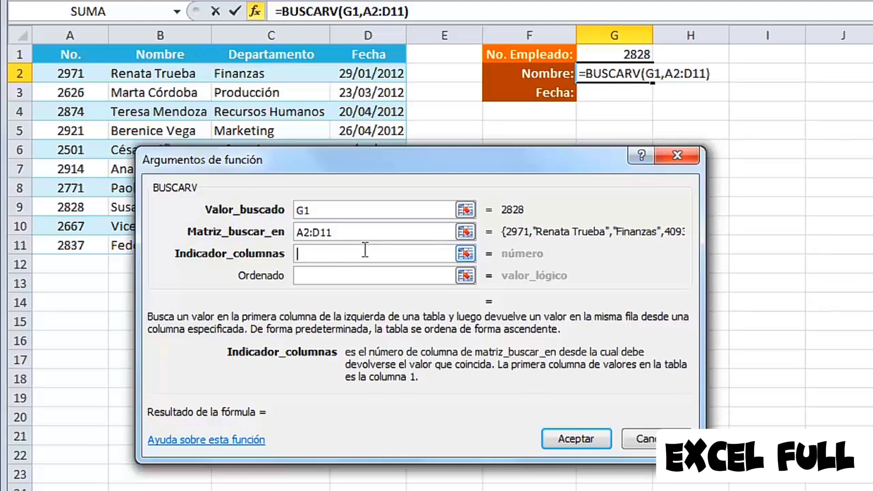
pyautogui.write('2')
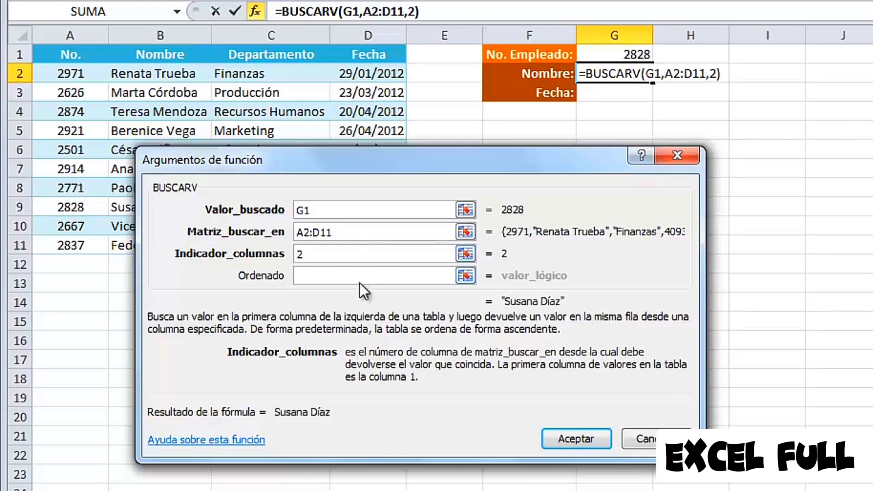
pyautogui.press('Tab')
pyautogui.write('FA')
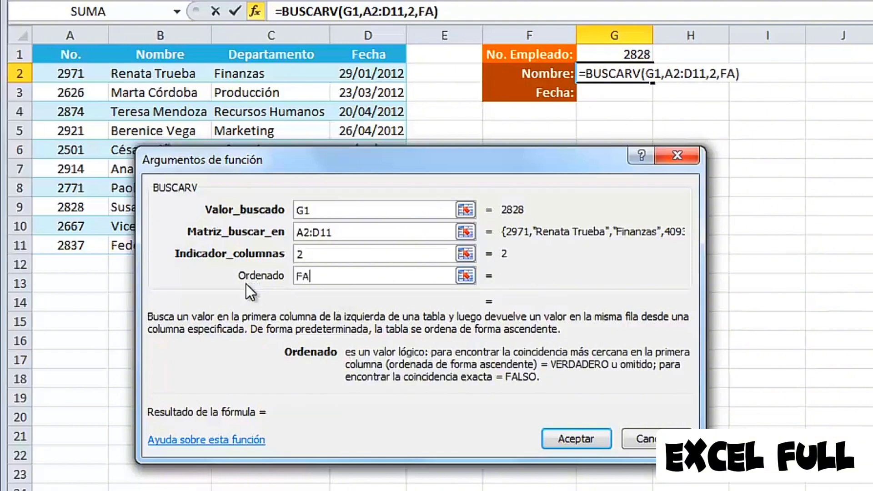
pyautogui.write('LSO')
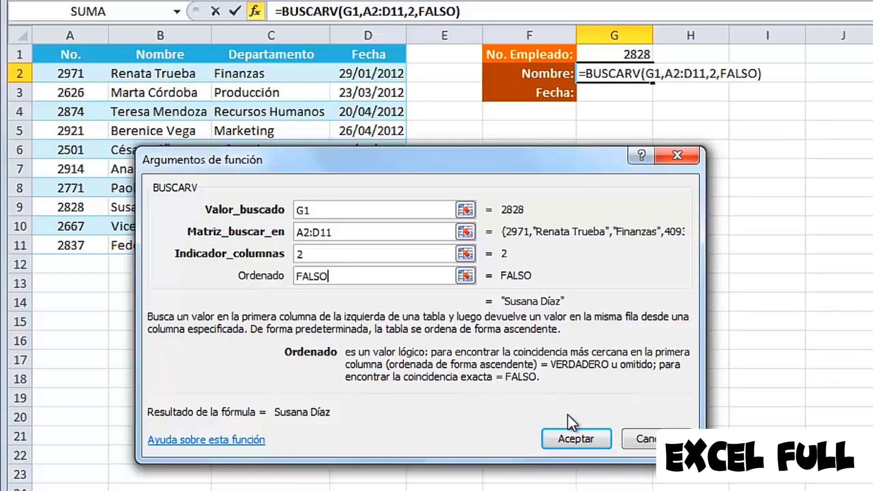
pyautogui.click(583, 438)
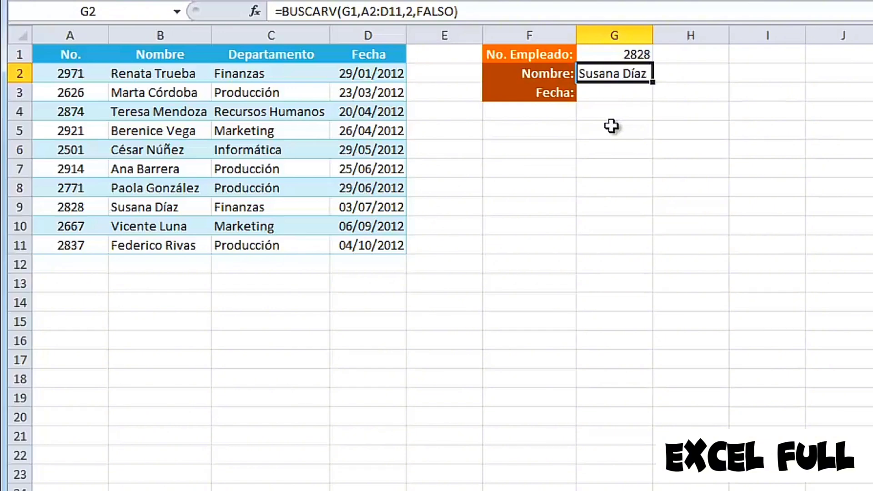
# Enter the formula =BUSCARV(G1,A2:D11,4,FALSO) in cell G3 to look up the employee's Fecha.
pyautogui.click(623, 91)
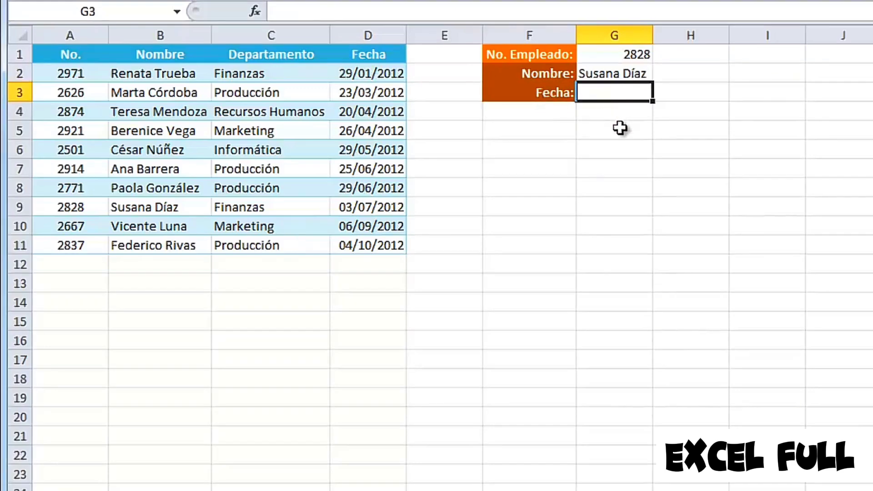
pyautogui.write('=BUSCARV')
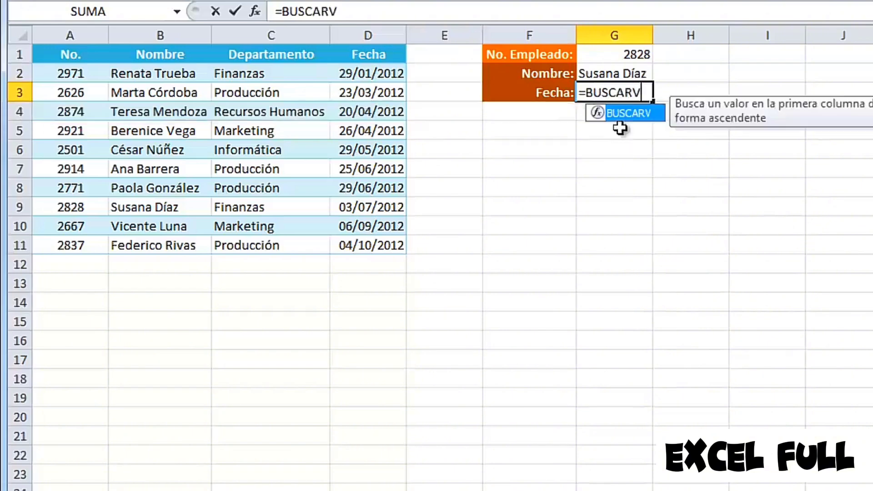
pyautogui.write('(')
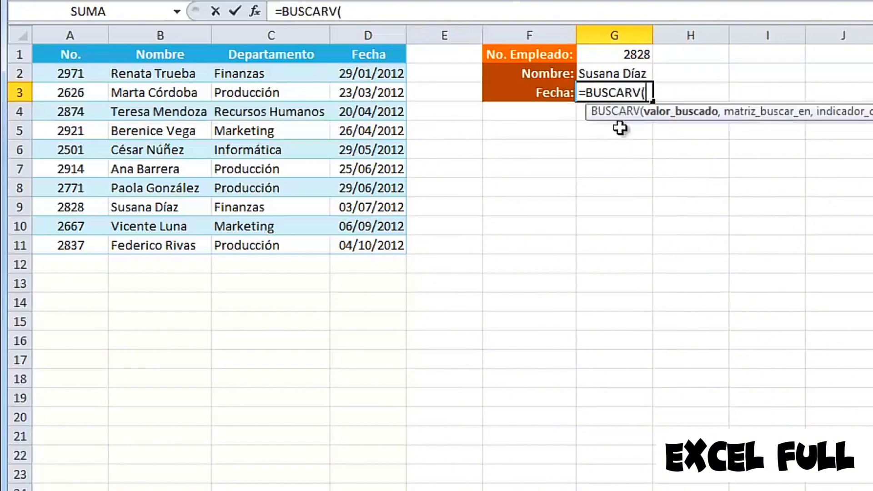
pyautogui.click(612, 55)
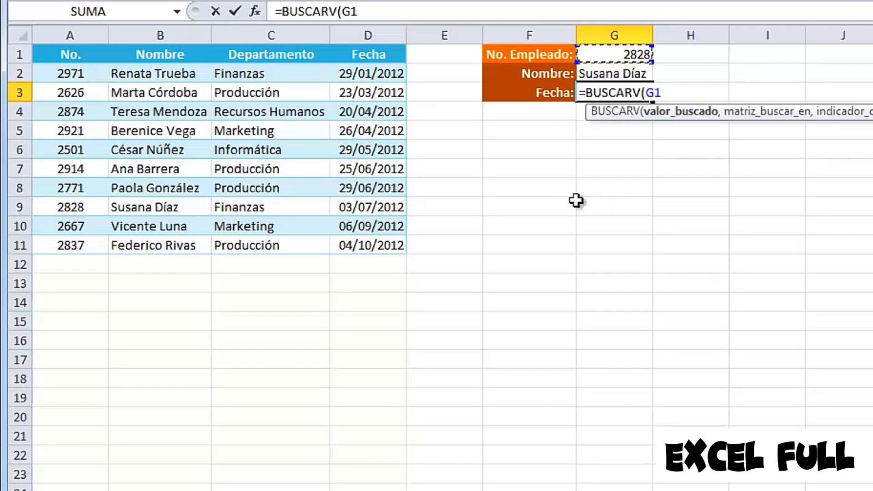
pyautogui.write(',')
pyautogui.moveTo(68, 75); pyautogui.dragTo(401, 244)
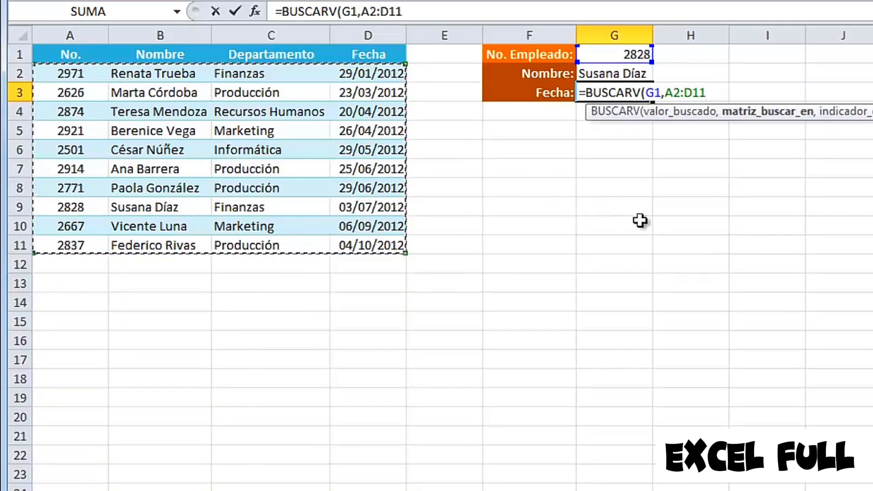
pyautogui.write(',')
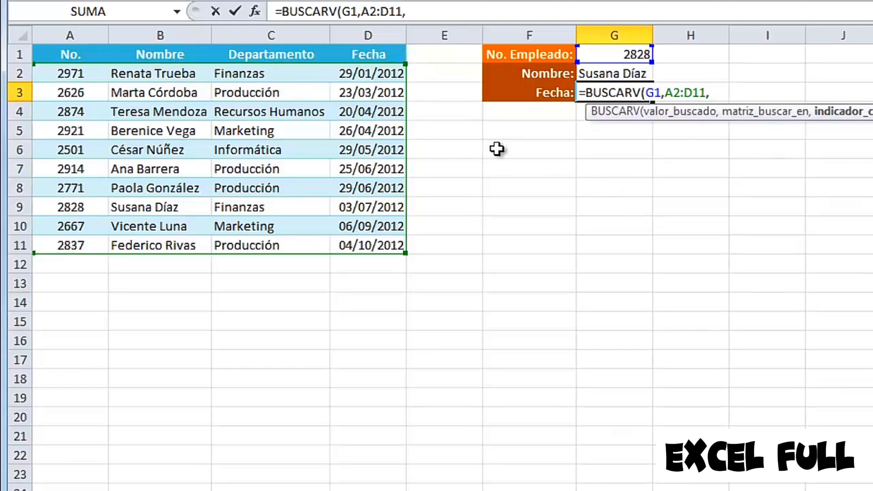
pyautogui.write('4')
pyautogui.write(',FALSO)')
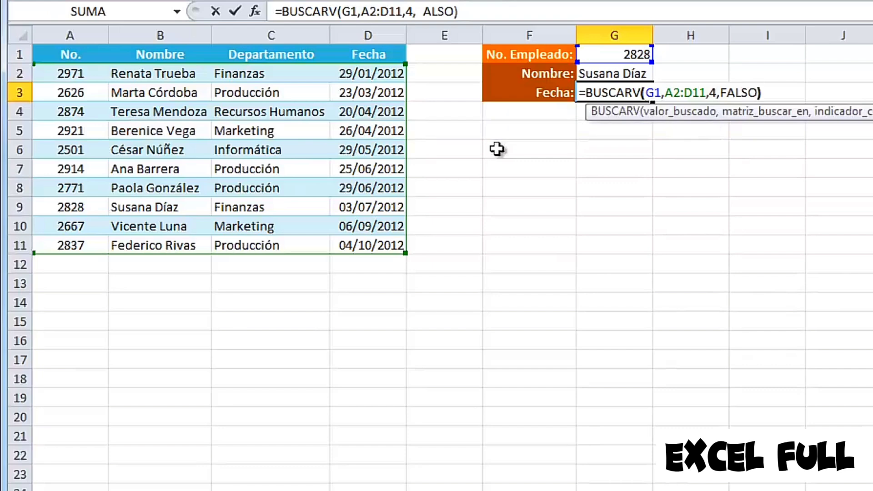
pyautogui.press('Return')
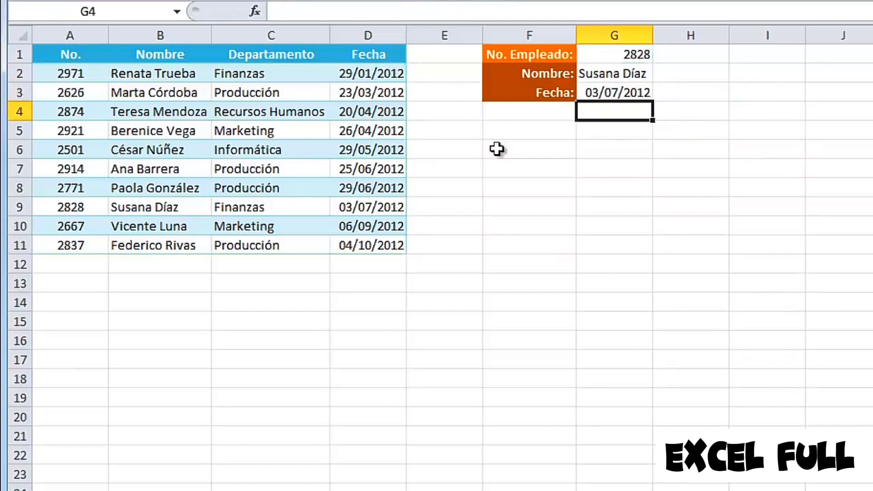
# Compare the column index arguments of the BUSCARV formulas in G2 and G3.
pyautogui.click(617, 81)
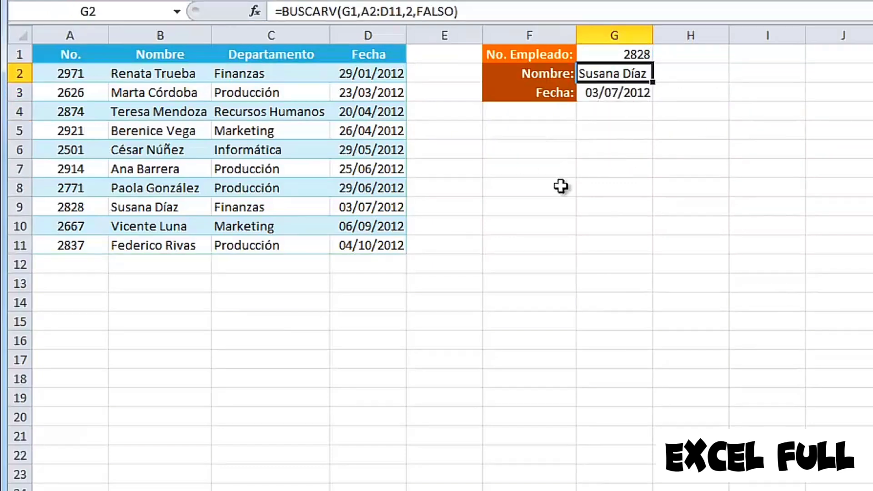
pyautogui.press('Down')
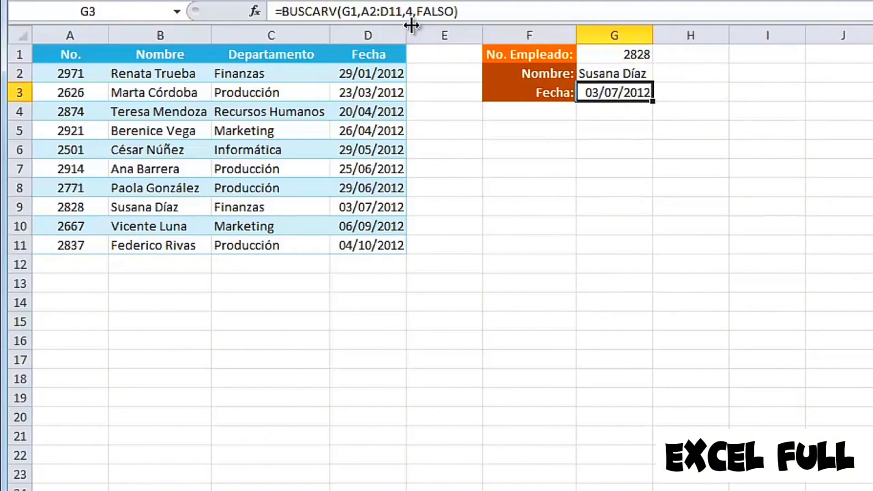
pyautogui.press('Up')
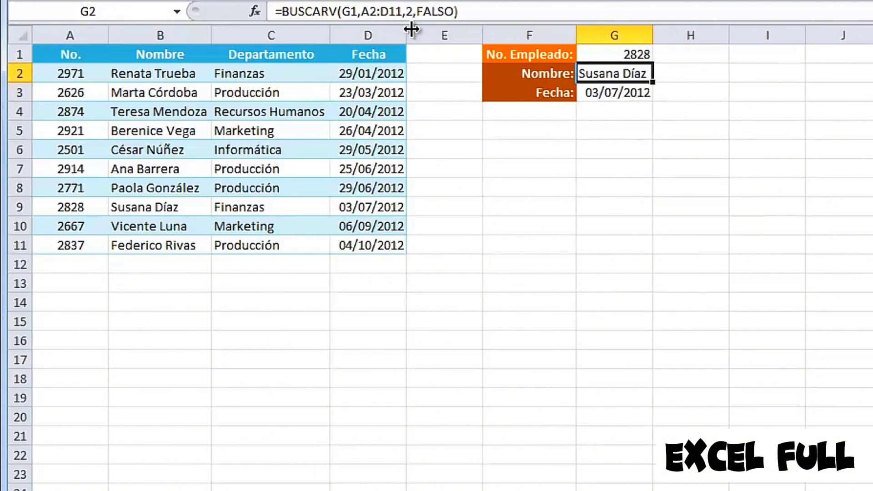
pyautogui.press('Down')
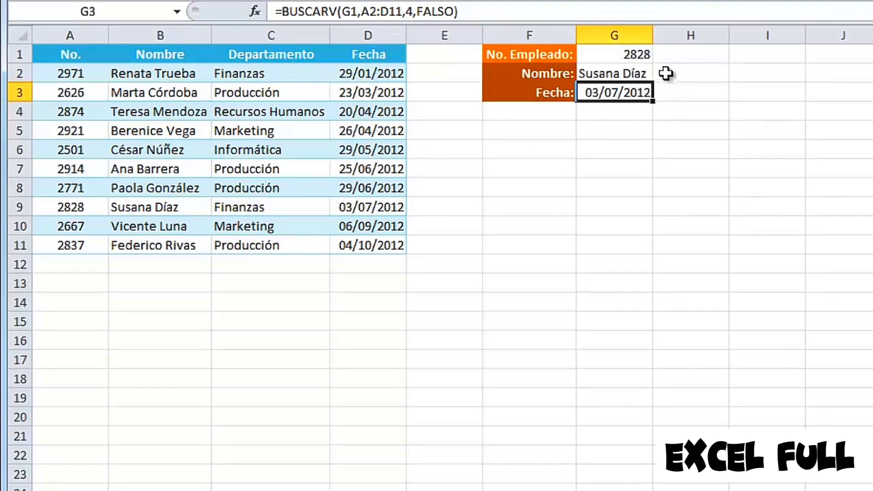
# Test the lookup by entering in G1 an employee number that does not exist in the table.
pyautogui.click(642, 56)
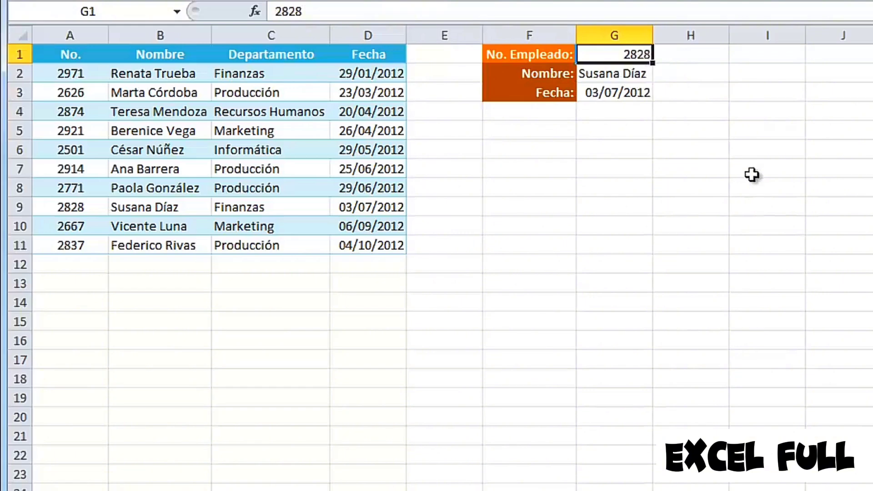
pyautogui.write('3030')
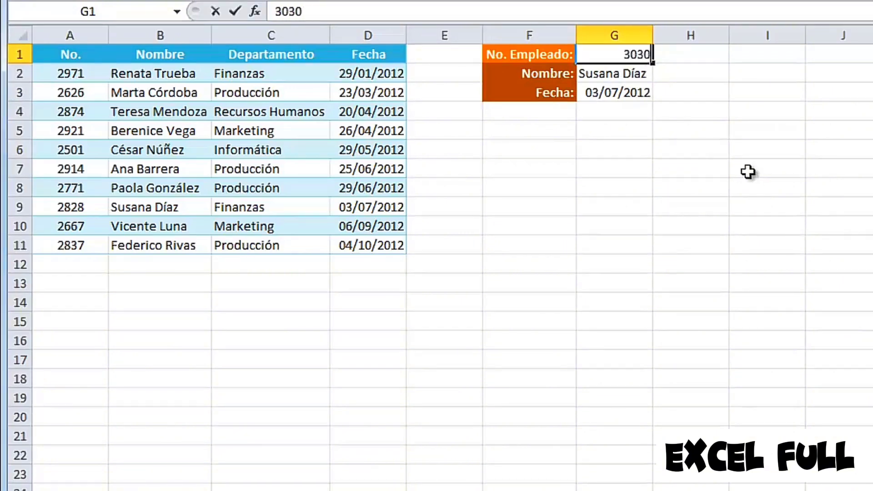
pyautogui.press('Return')
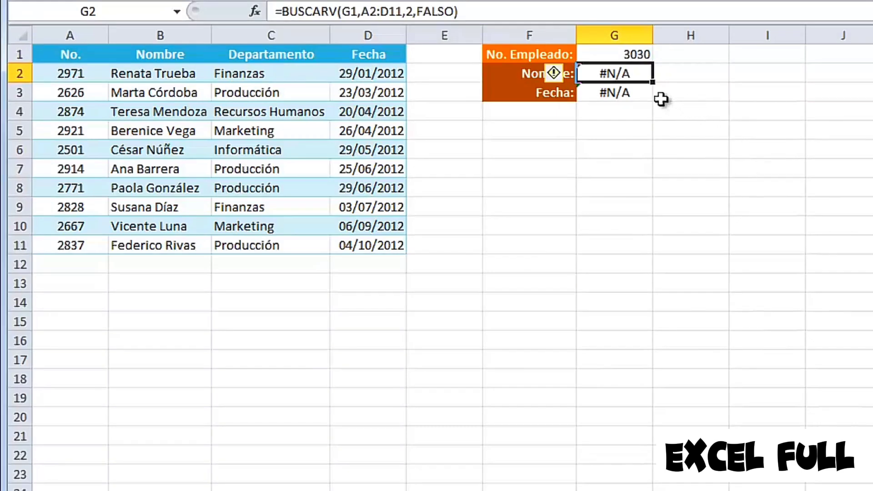
# Replace the employee number in G1 with the one listed in cell A6 of the table.
pyautogui.click(636, 54)
pyautogui.write('2501')
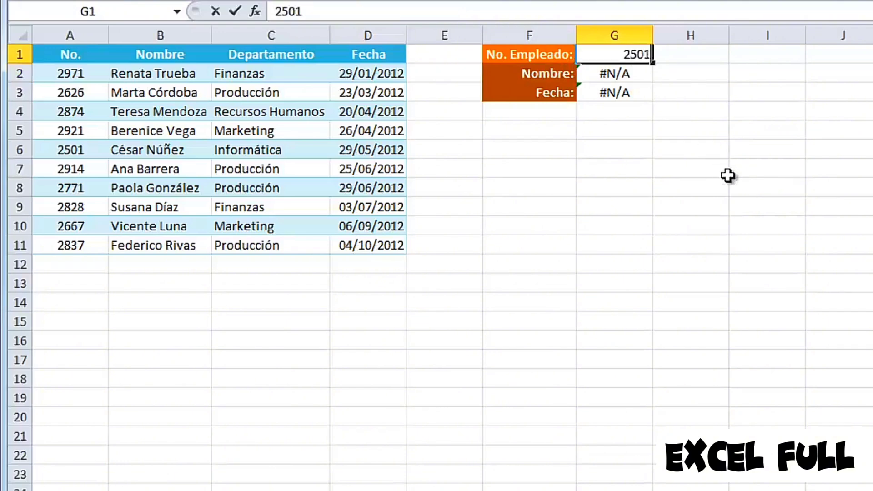
pyautogui.press('Return')
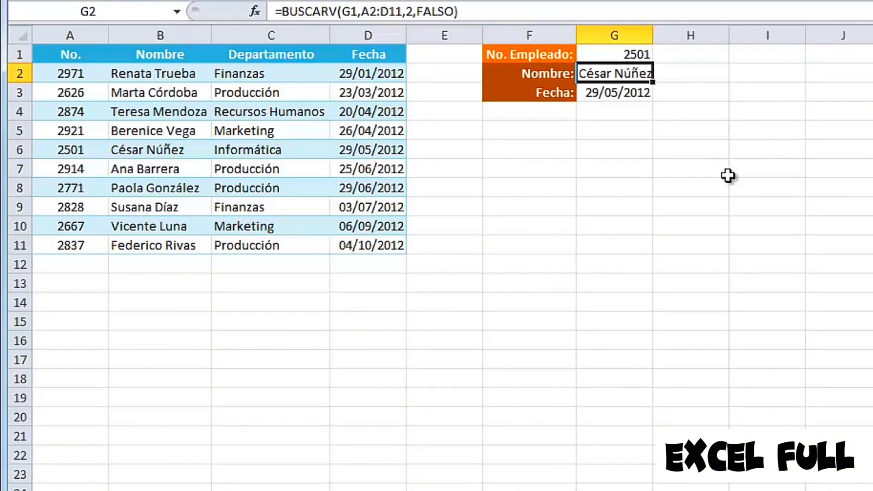